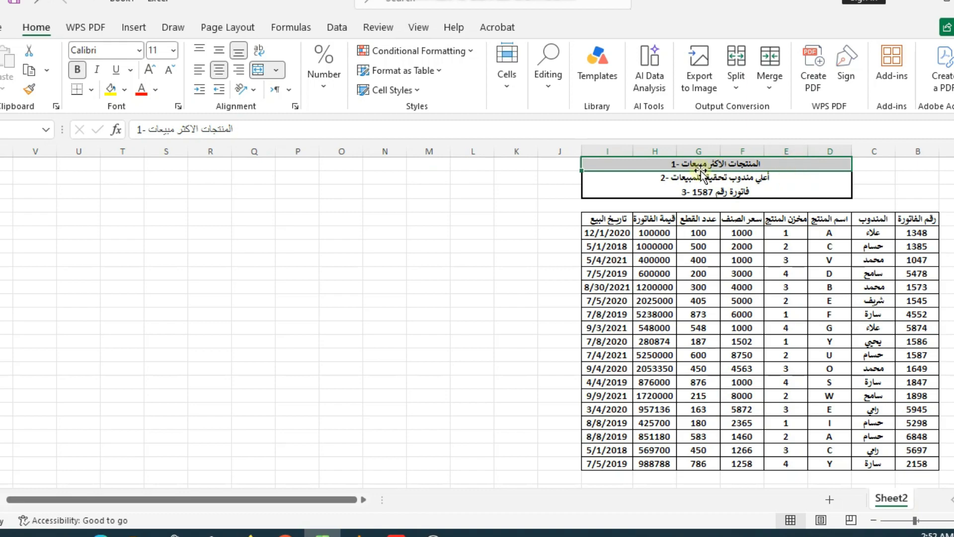
click(764, 180)
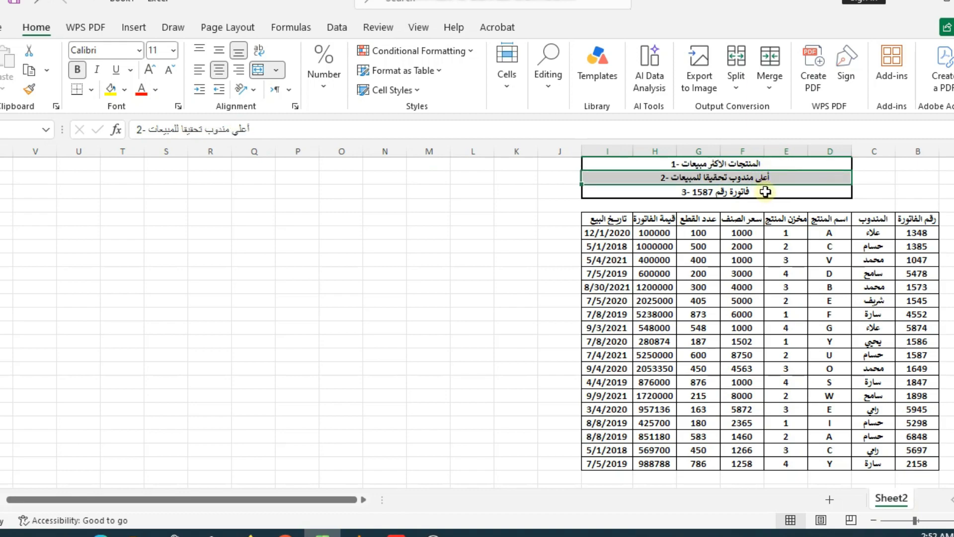
click(764, 191)
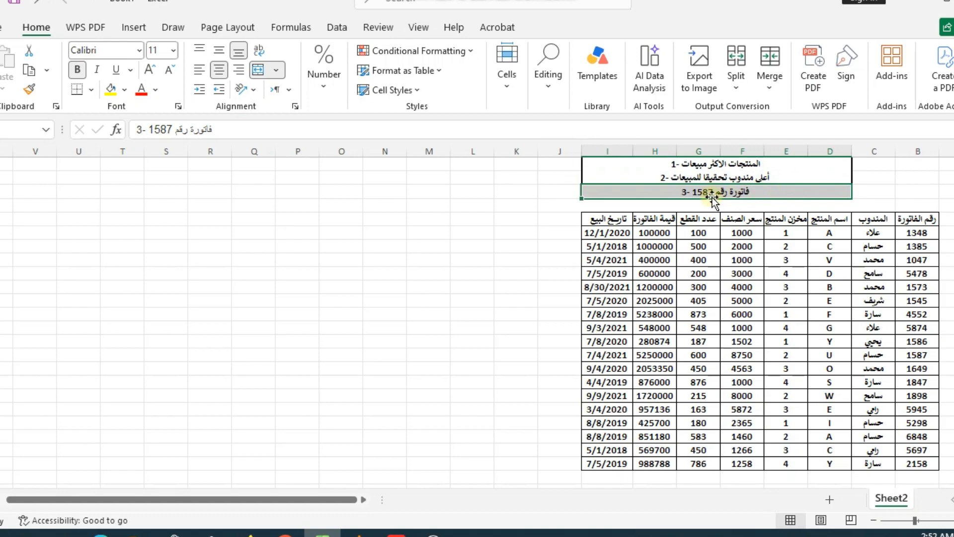
click(870, 283)
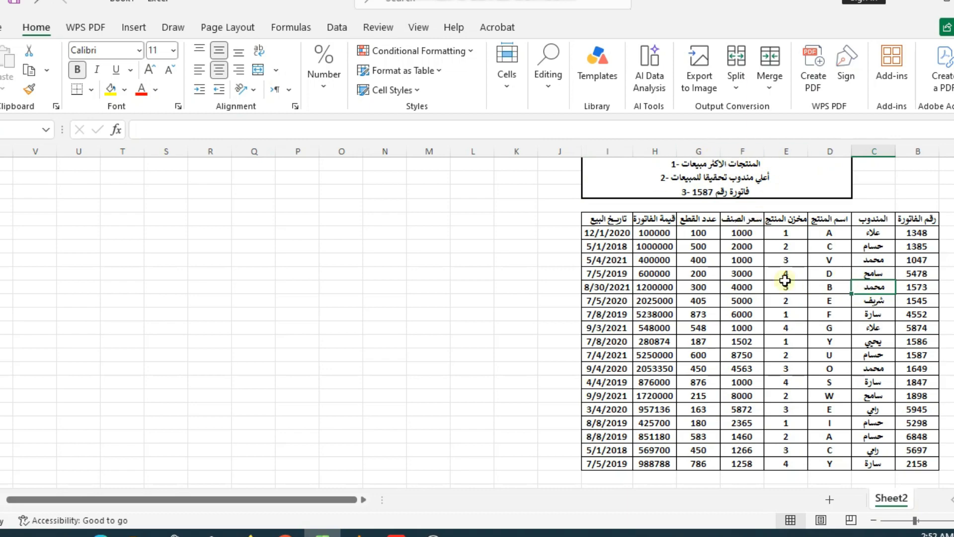
Step: Create a PivotTable on a new worksheet from the whole sales table, Sheet2!$B$5:$I$23
click(756, 278)
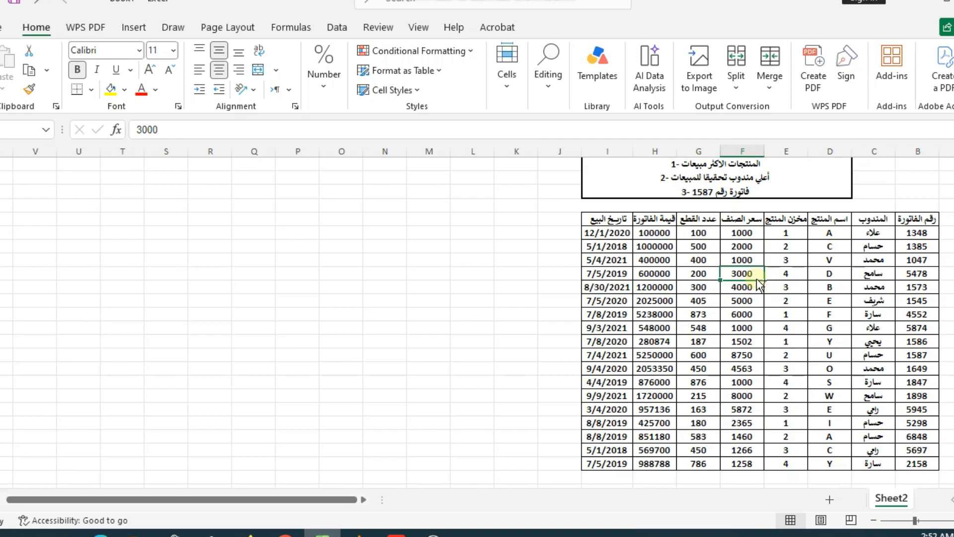
key(ctrl+a)
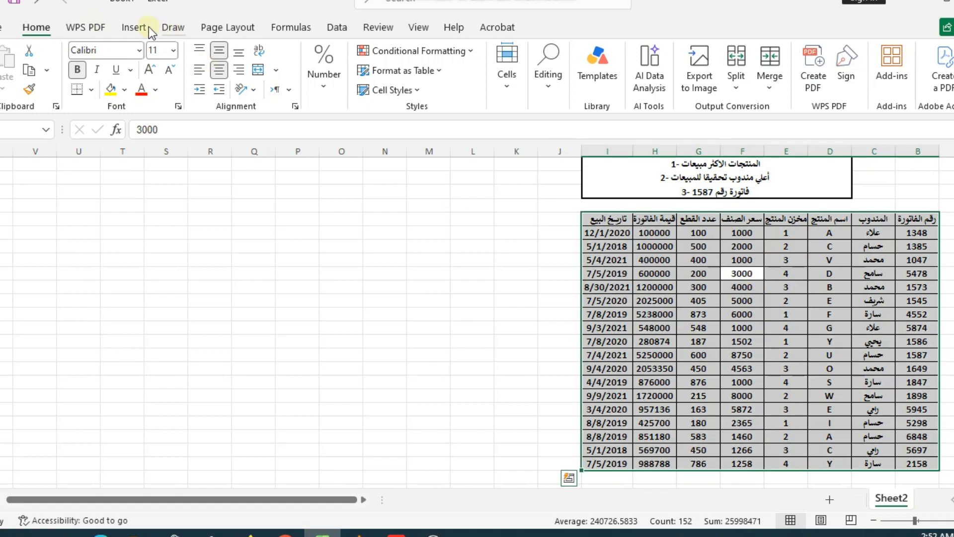
click(133, 32)
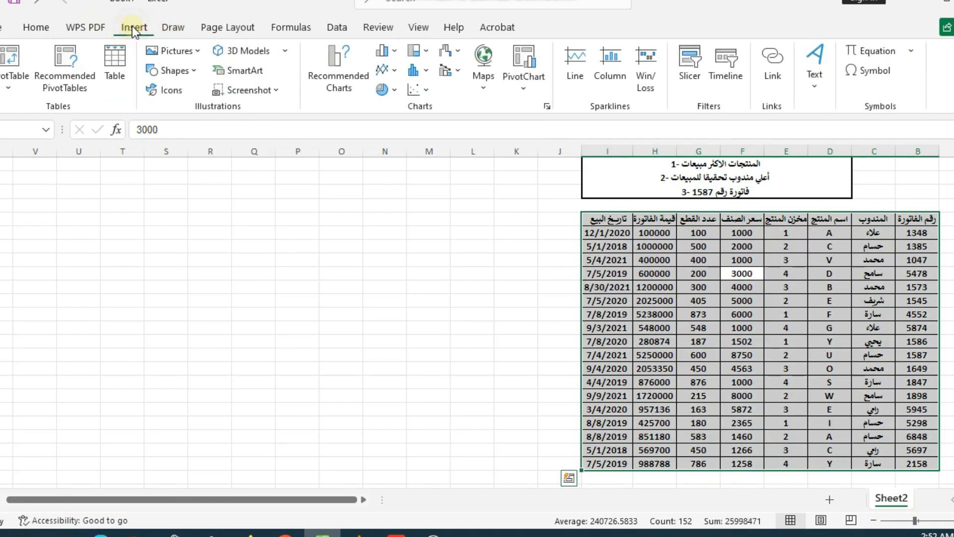
click(9, 67)
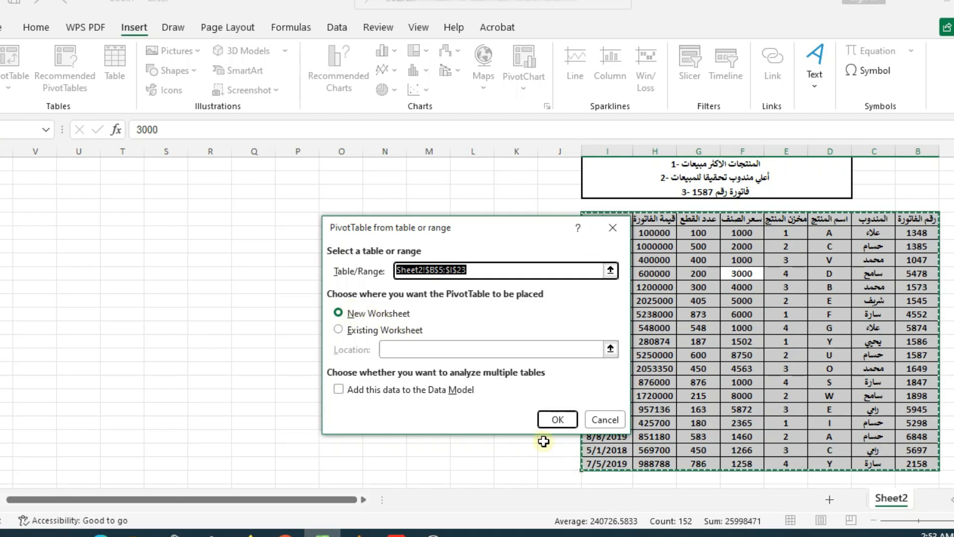
click(559, 420)
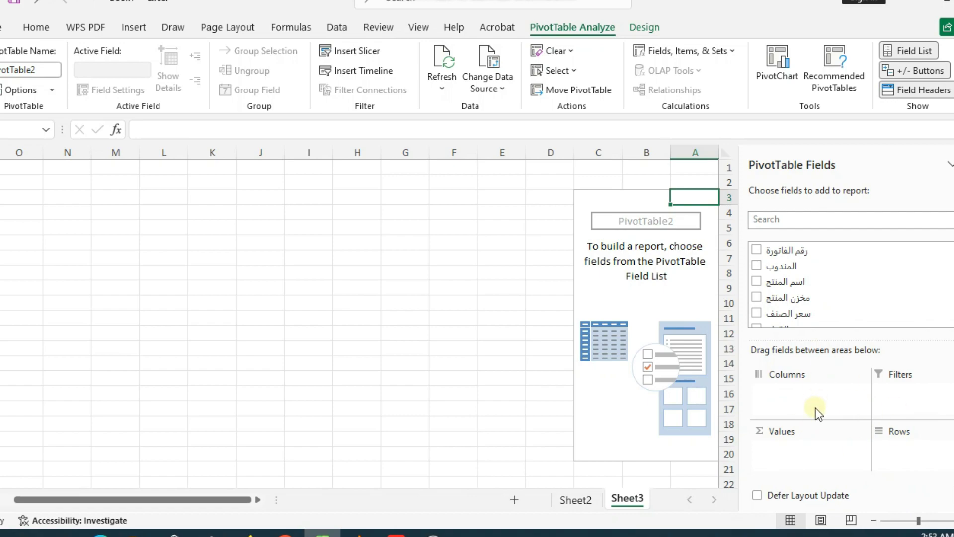
Step: Summarise invoice values by product in the PivotTable on Sheet3, with قيمة الفاتورة summed as values and اسم المنتج as rows
click(586, 497)
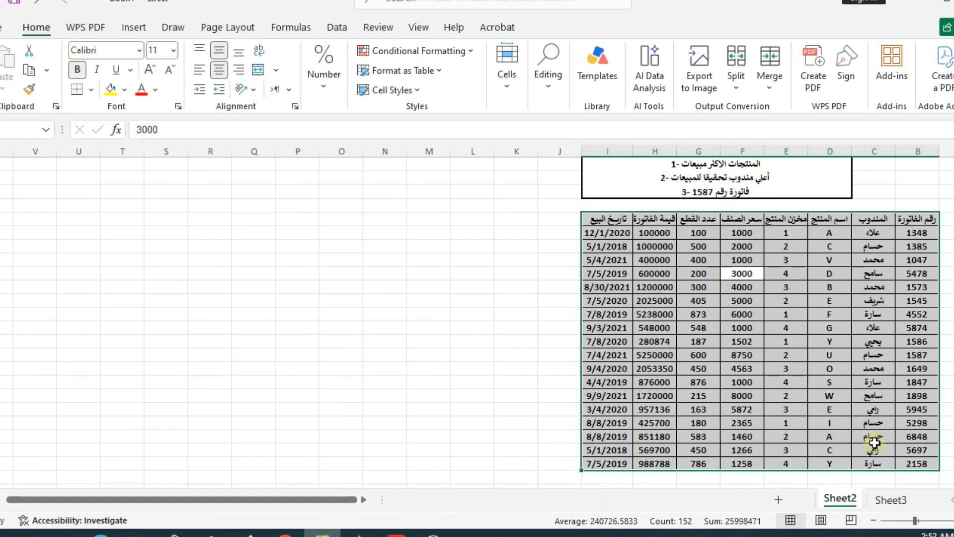
click(890, 500)
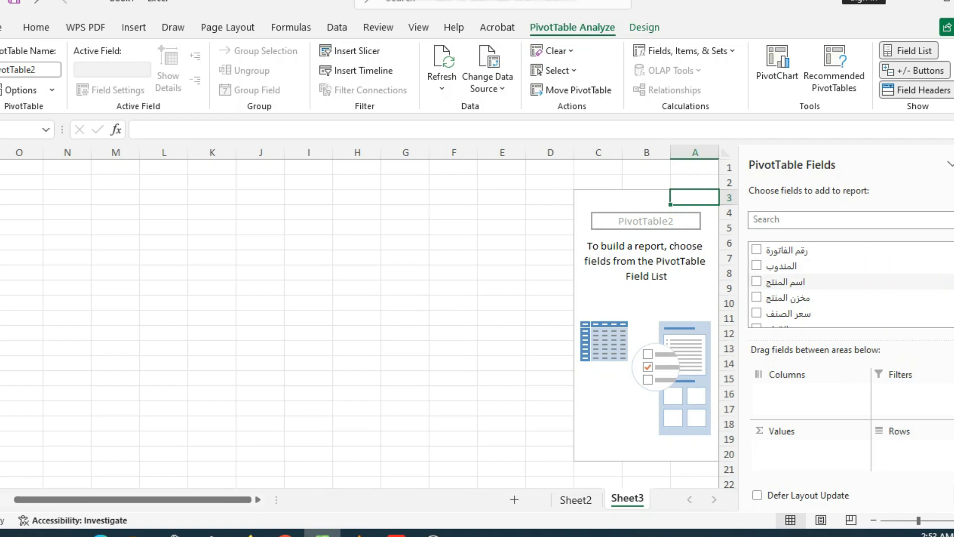
scroll(845, 284, down, 2)
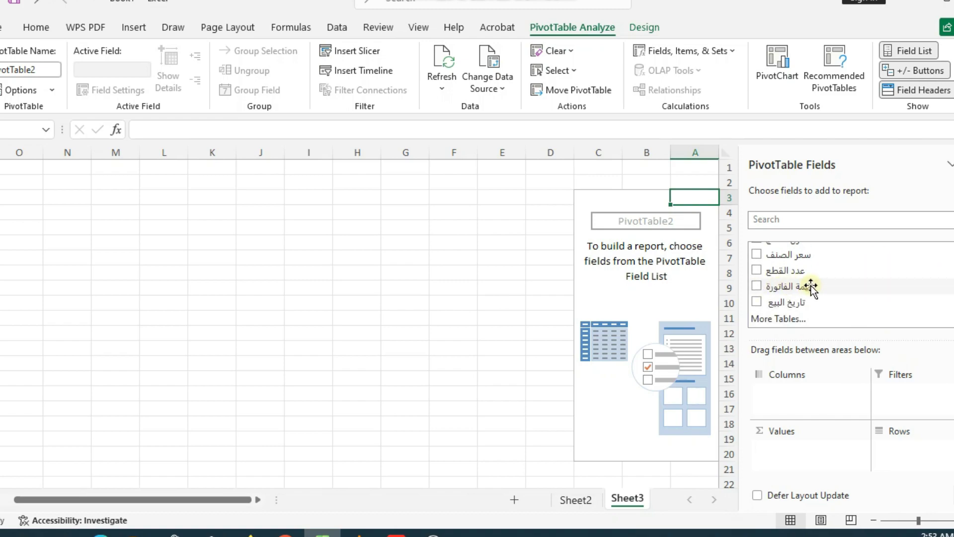
drag(812, 286, 830, 458)
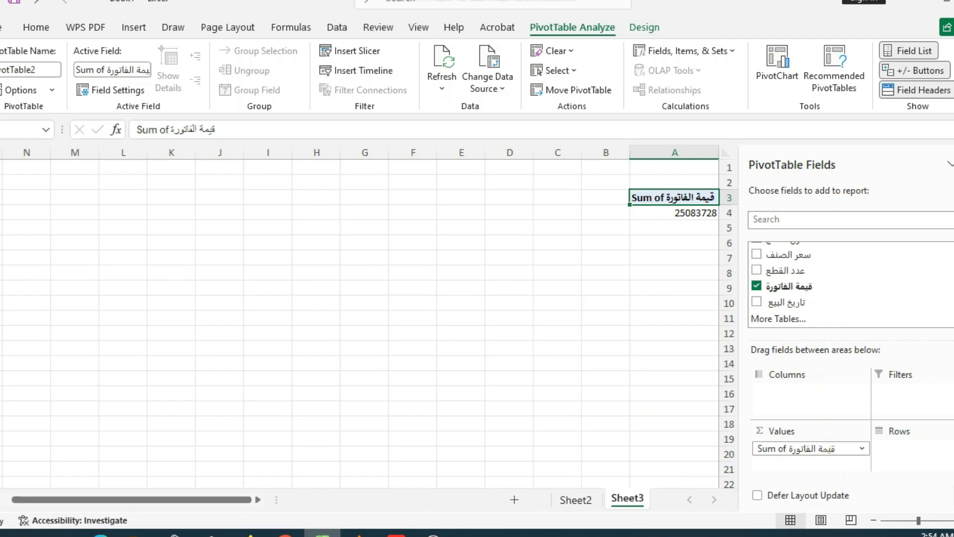
scroll(845, 283, up, 3)
scroll(845, 283, up, 1)
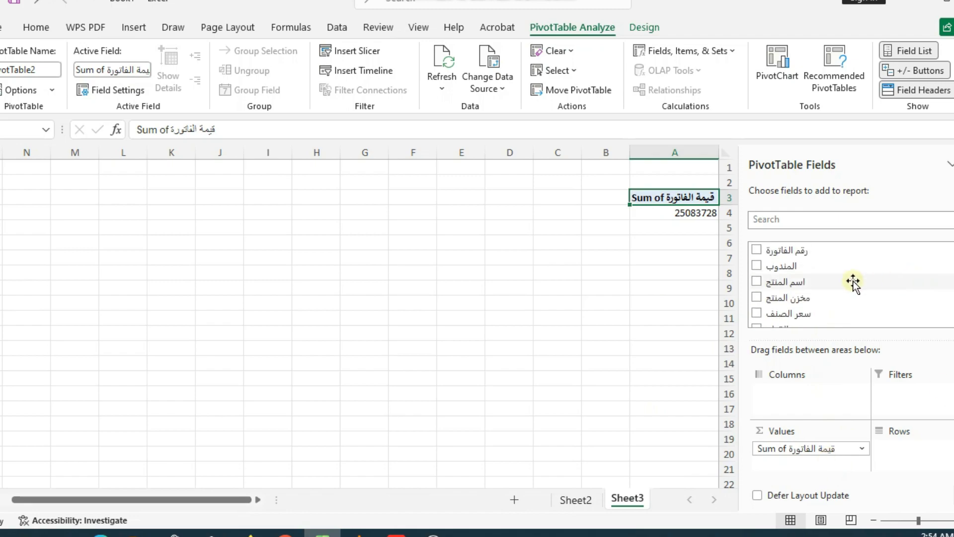
drag(830, 281, 930, 461)
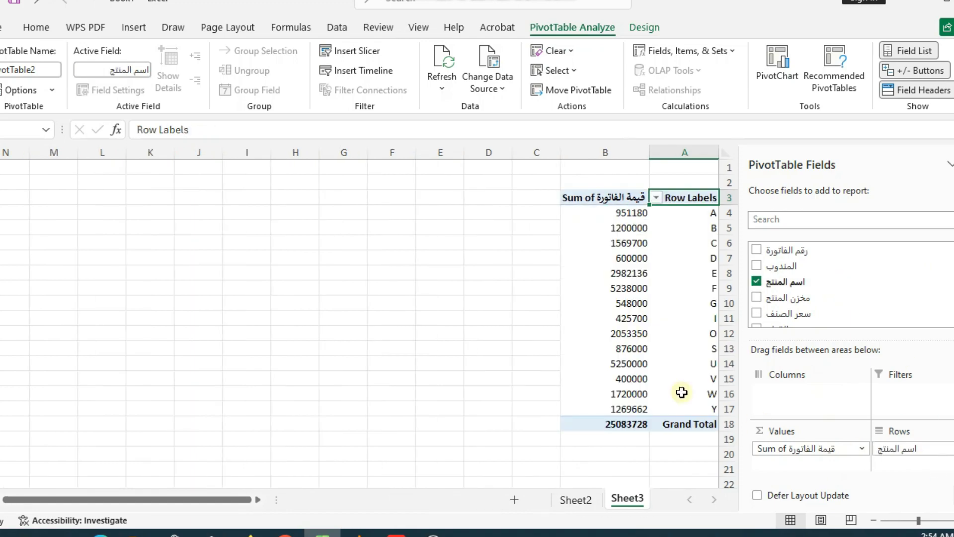
Step: Insert a Clustered Column PivotChart of the product sales totals and position it beside the PivotTable
click(602, 300)
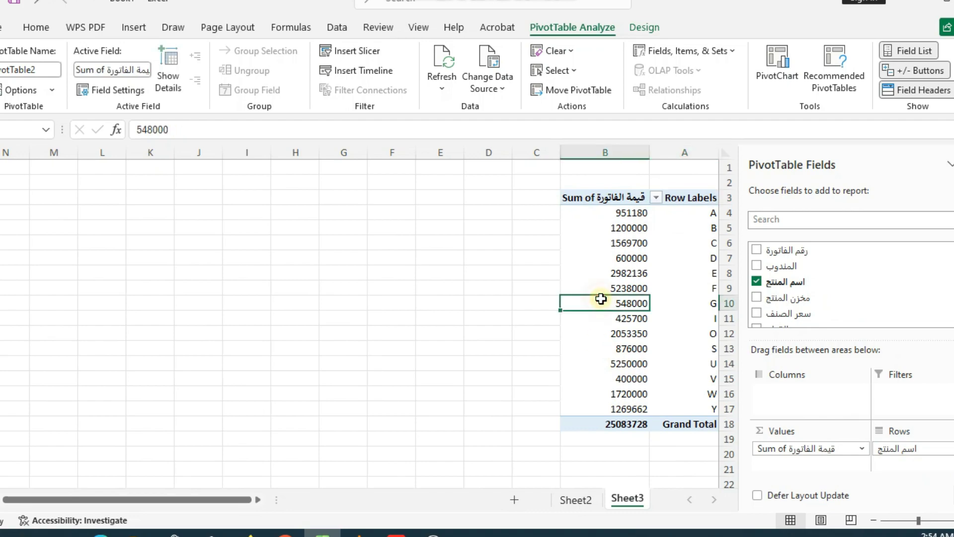
click(607, 425)
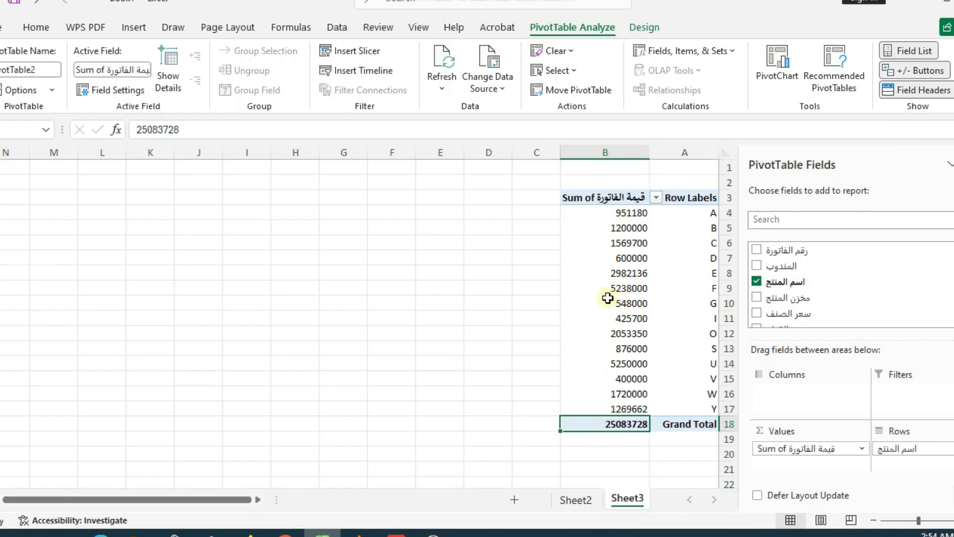
mouse_move(607, 297)
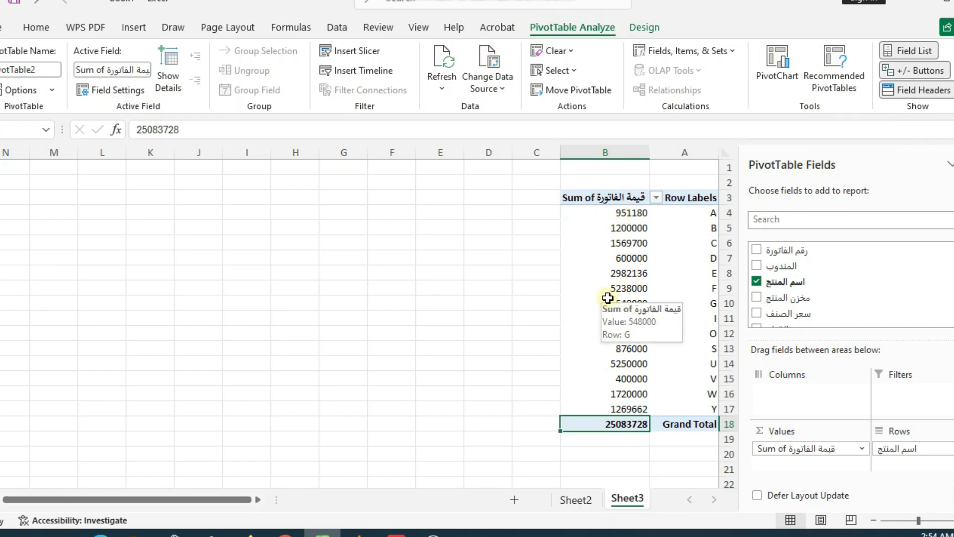
click(784, 60)
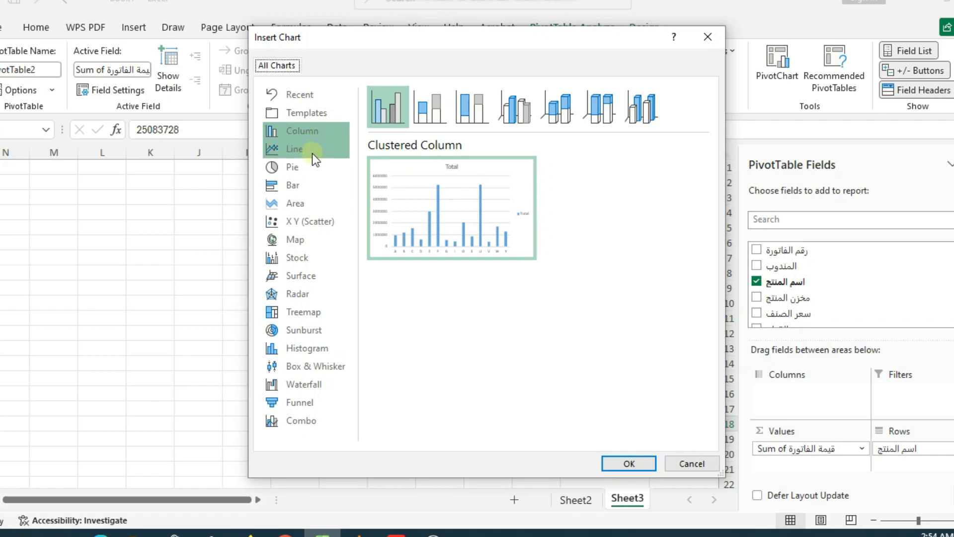
click(318, 134)
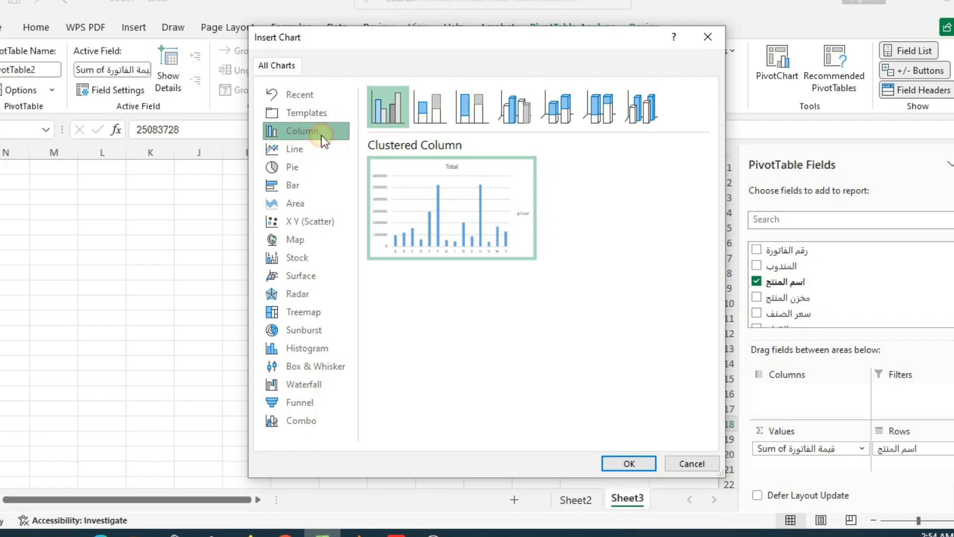
click(630, 465)
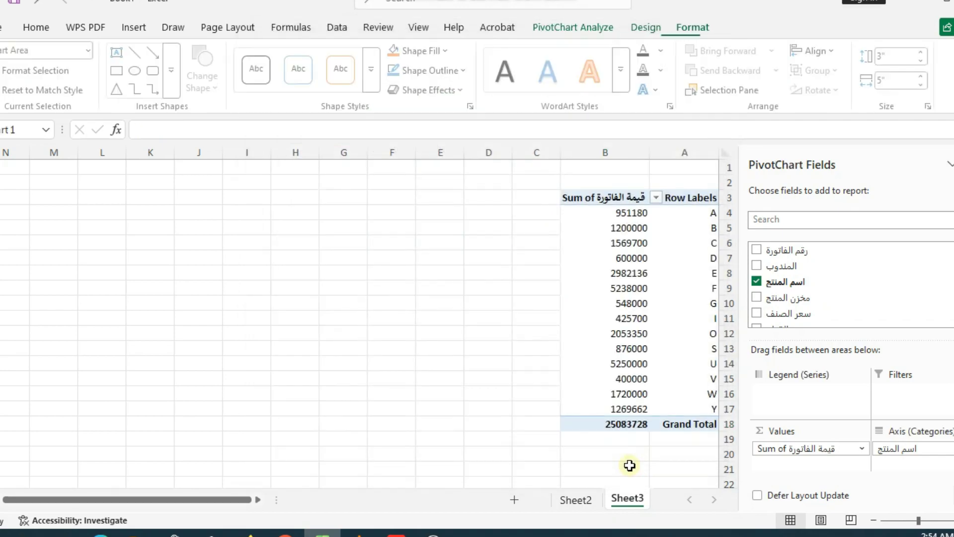
drag(454, 232, 479, 233)
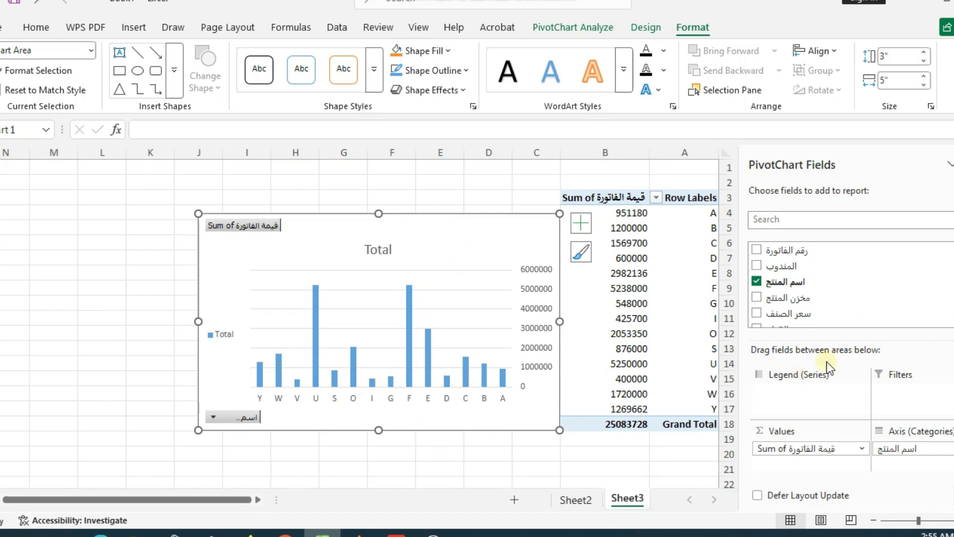
click(530, 468)
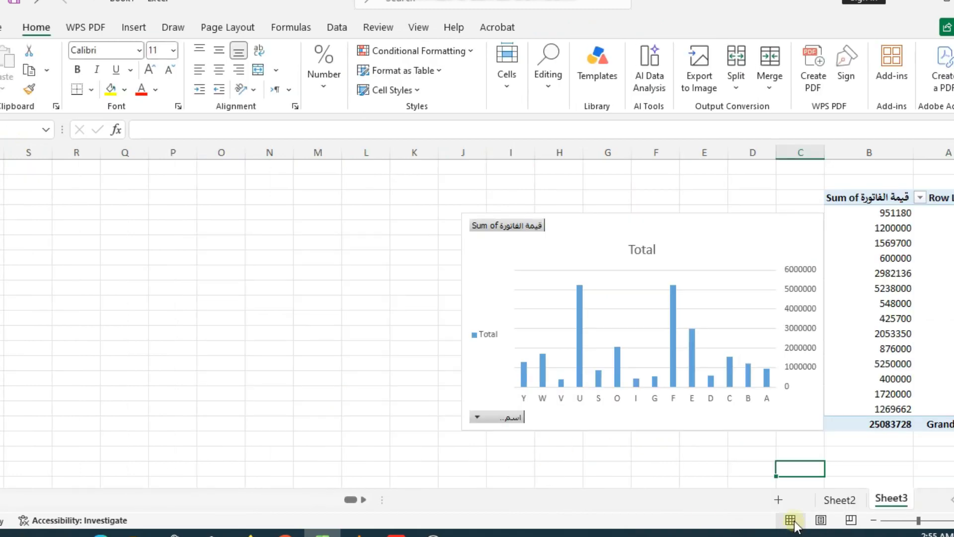
Step: Remove the اسم المنتج and قيمة الفاتورة fields from the PivotTable on Sheet3
click(842, 501)
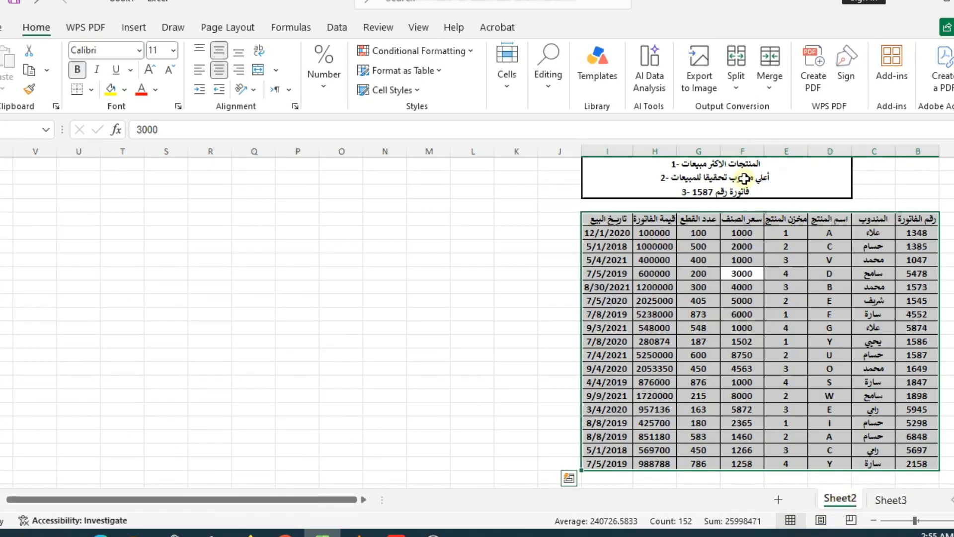
click(891, 500)
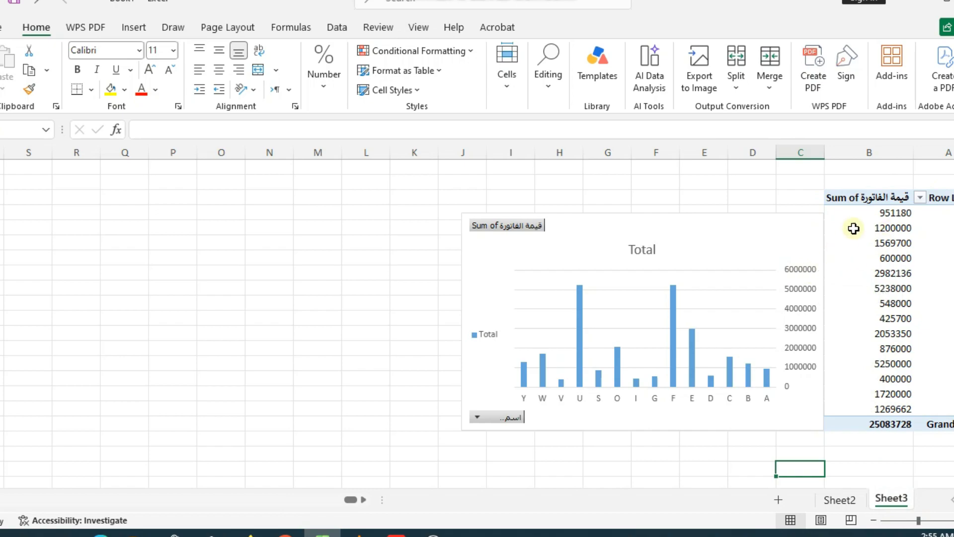
click(843, 241)
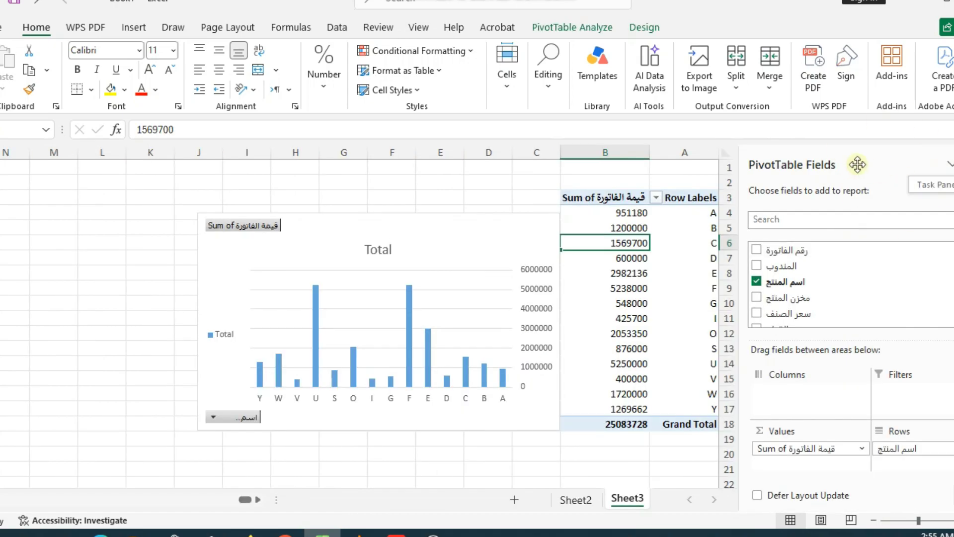
click(755, 283)
scroll(776, 293, down, 4)
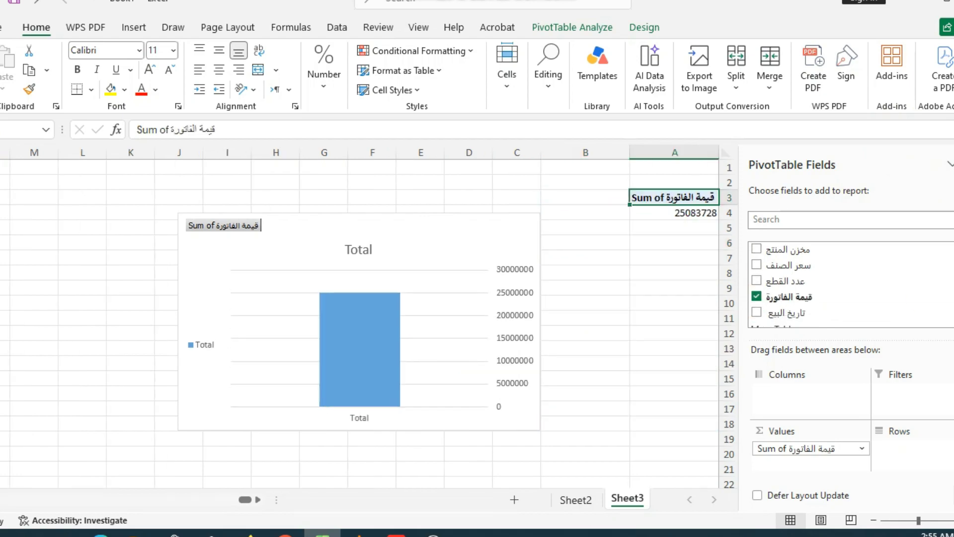
click(756, 288)
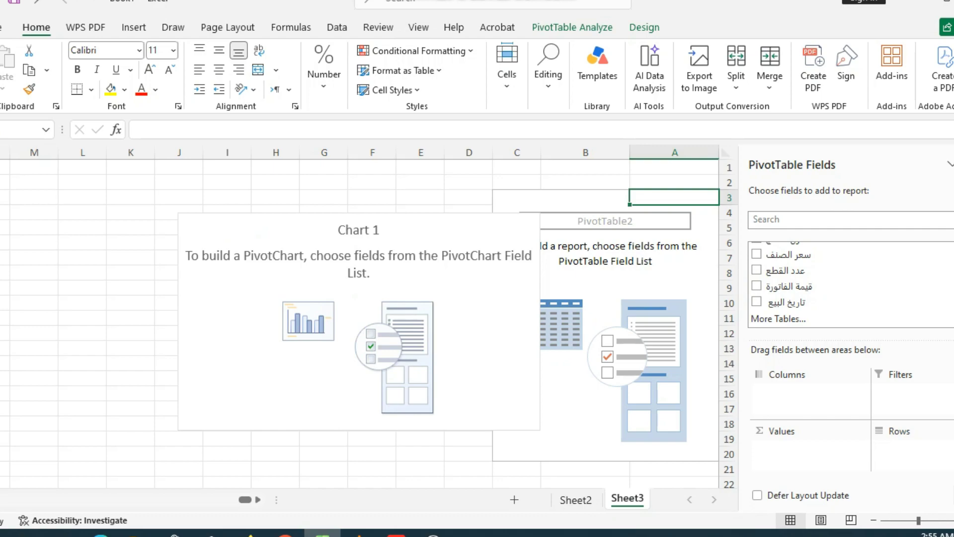
Step: Summarise invoice values by sales representative, with المندوب as rows and قيمة الفاتورة summed as values
scroll(795, 283, up, 4)
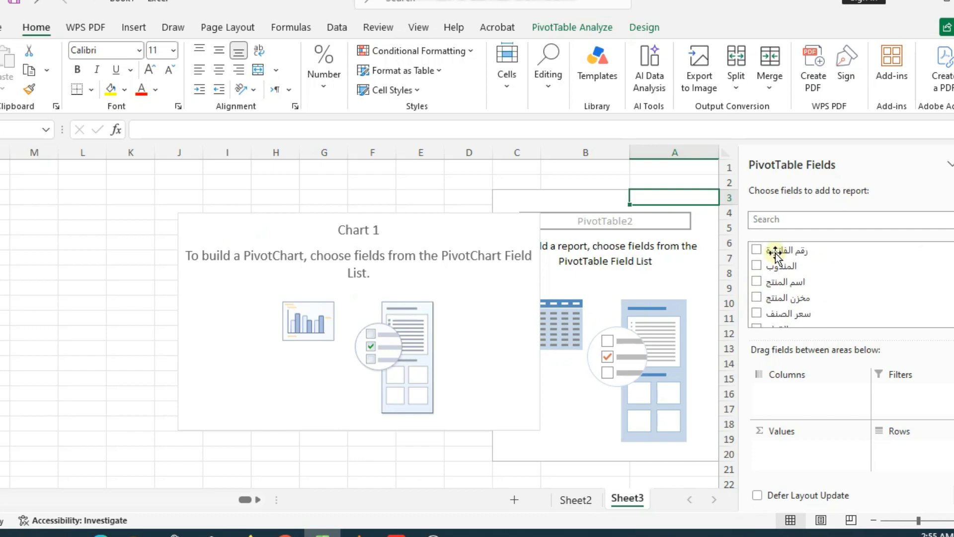
drag(790, 271, 921, 450)
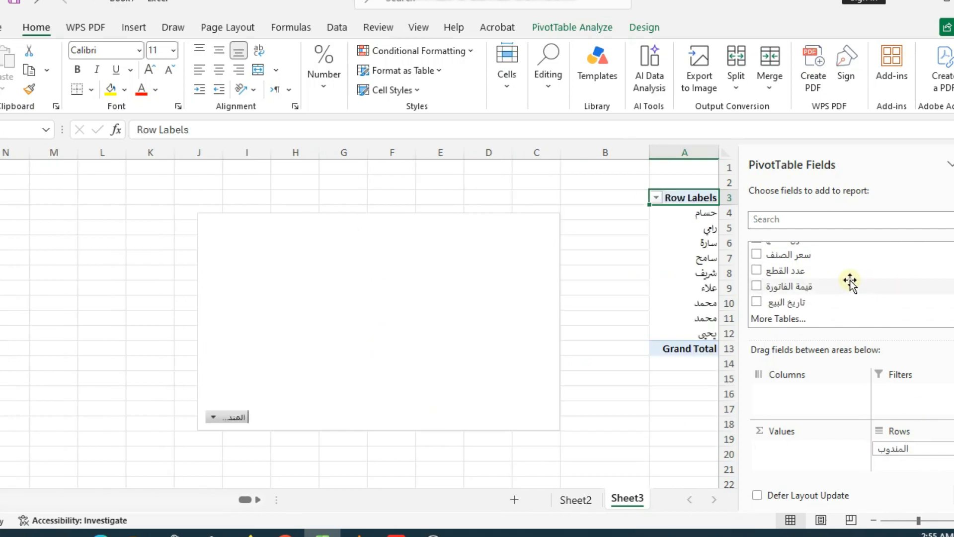
drag(840, 288, 801, 458)
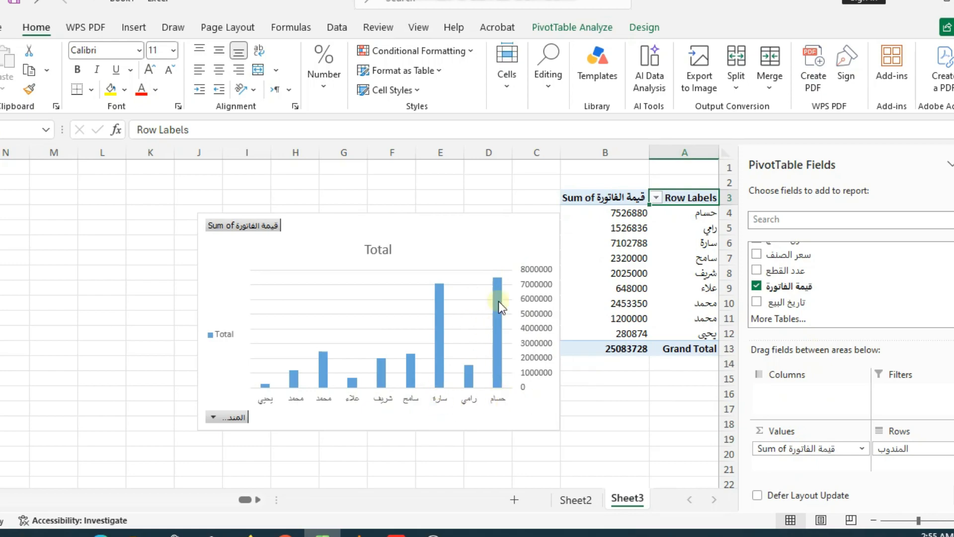
mouse_move(497, 285)
Step: Move the المندوب field from rows to columns and reposition the chart below the PivotTable
drag(918, 449, 845, 417)
drag(825, 398, 825, 398)
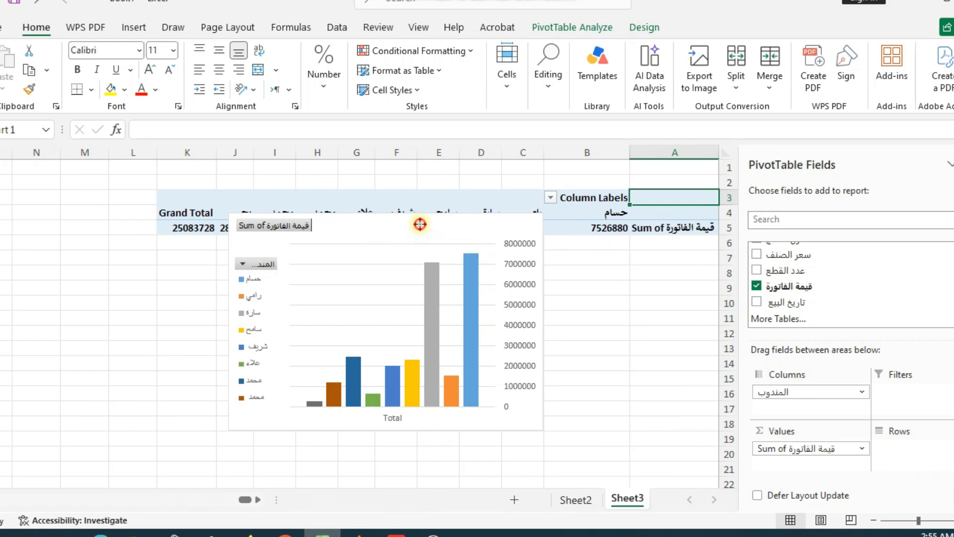
drag(420, 226, 446, 274)
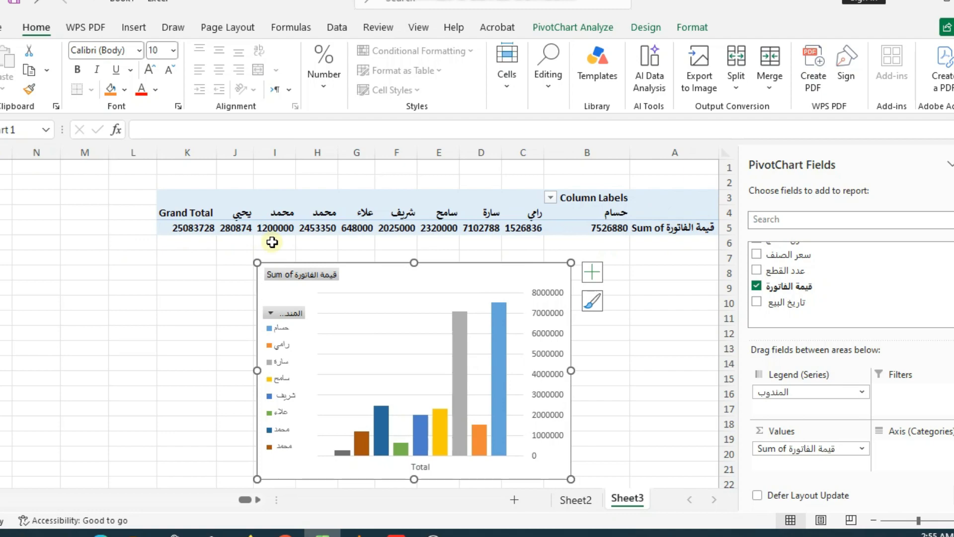
Step: Remove the قيمة الفاتورة and المندوب fields to empty the PivotTable and its chart
click(757, 287)
scroll(796, 283, up, 3)
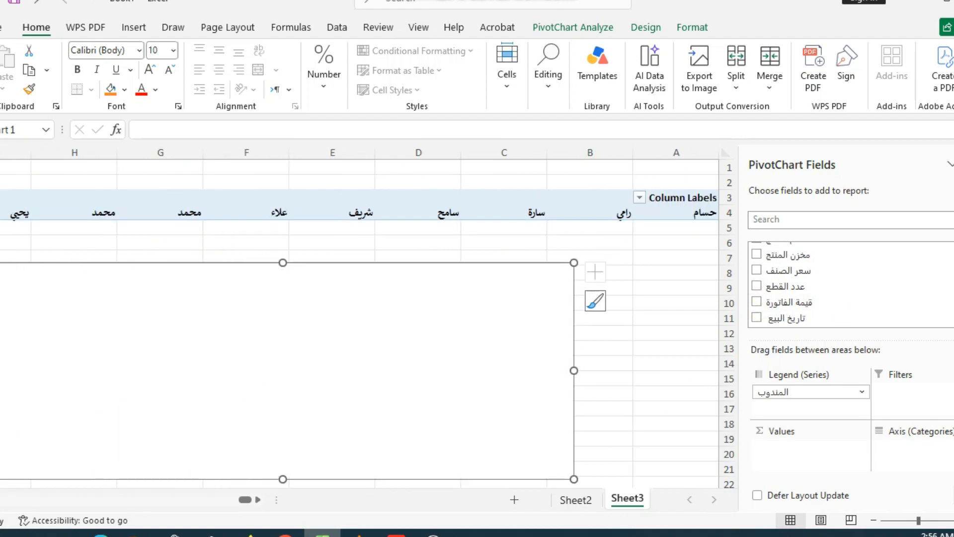
click(757, 267)
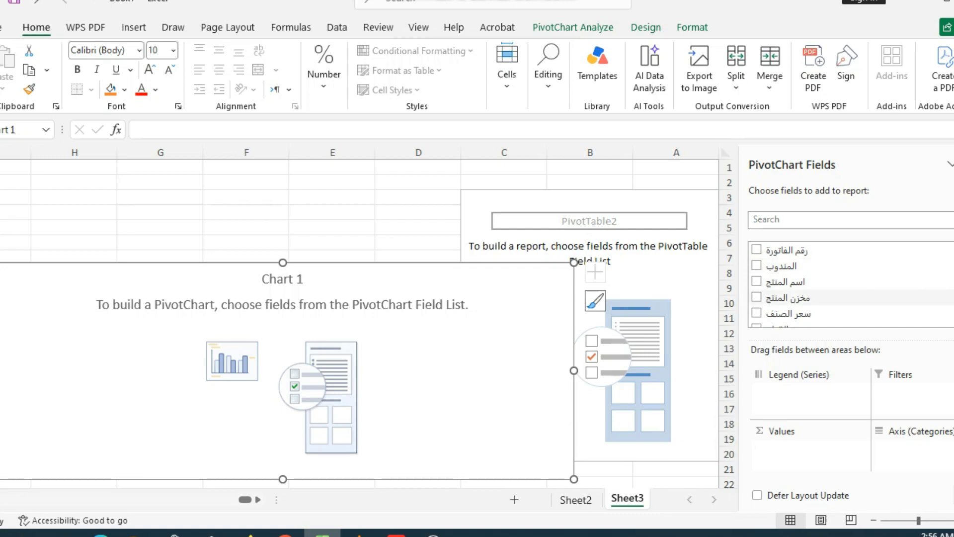
scroll(834, 276, down, 3)
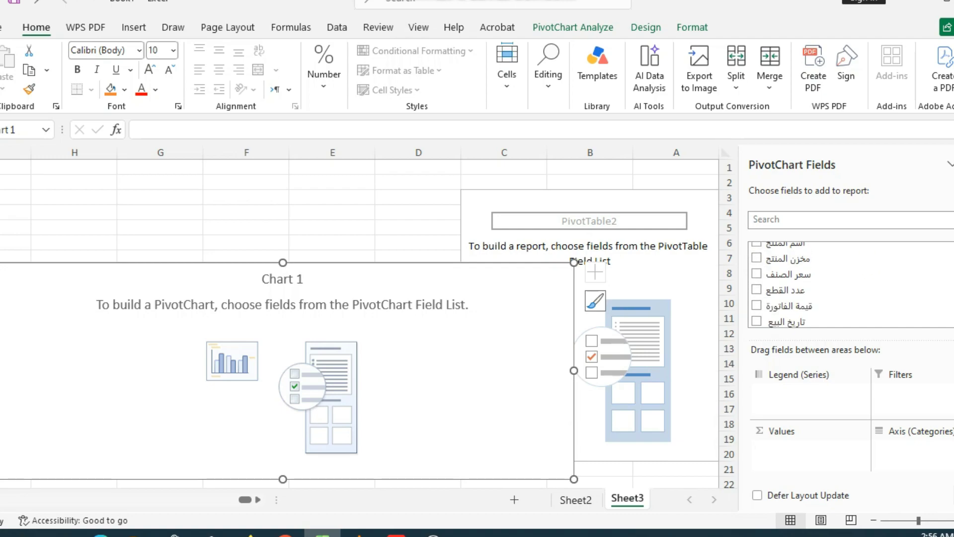
Step: Summarise the number of pieces by sales representative, with عدد القطع as values and المندوب as the chart's axis categories
drag(833, 276, 806, 453)
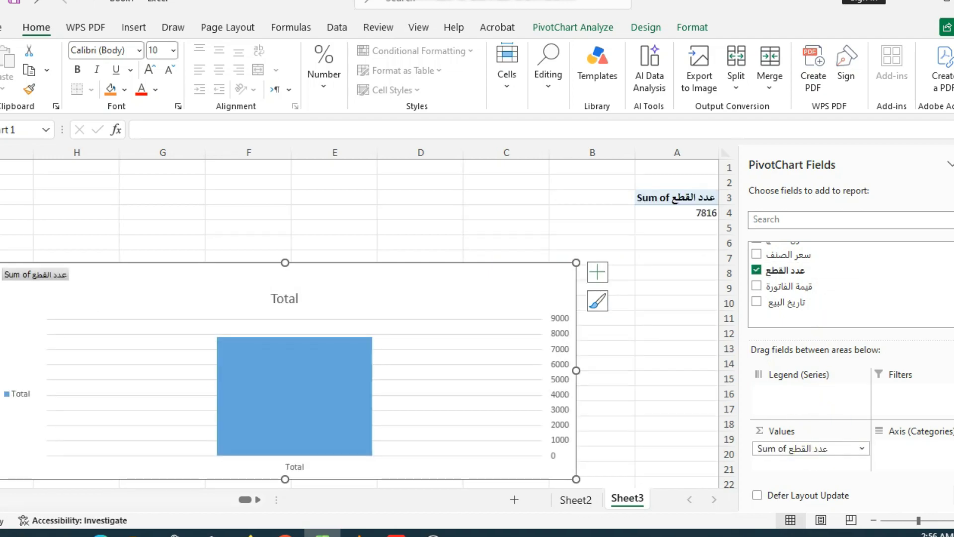
scroll(819, 267, up, 3)
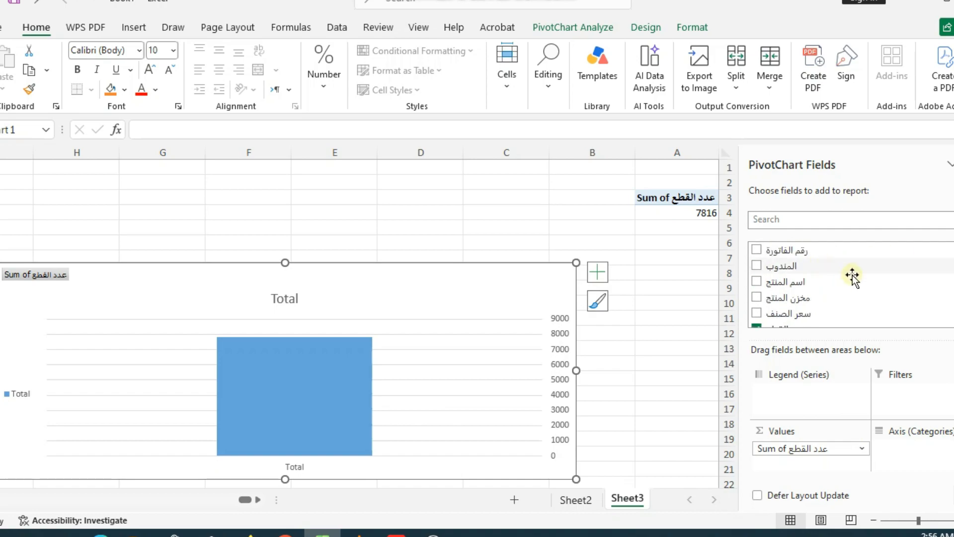
drag(814, 270, 922, 455)
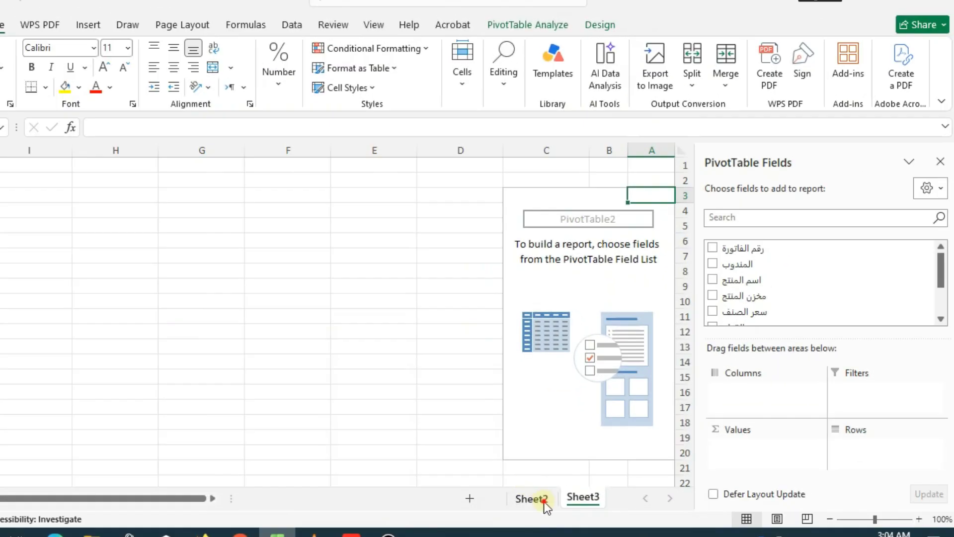
Step: Check the questions on Sheet2 and lay out Sheet3's PivotTable with رقم الفاتورة as filter, المندوب as rows and اسم المنتج as columns
click(545, 500)
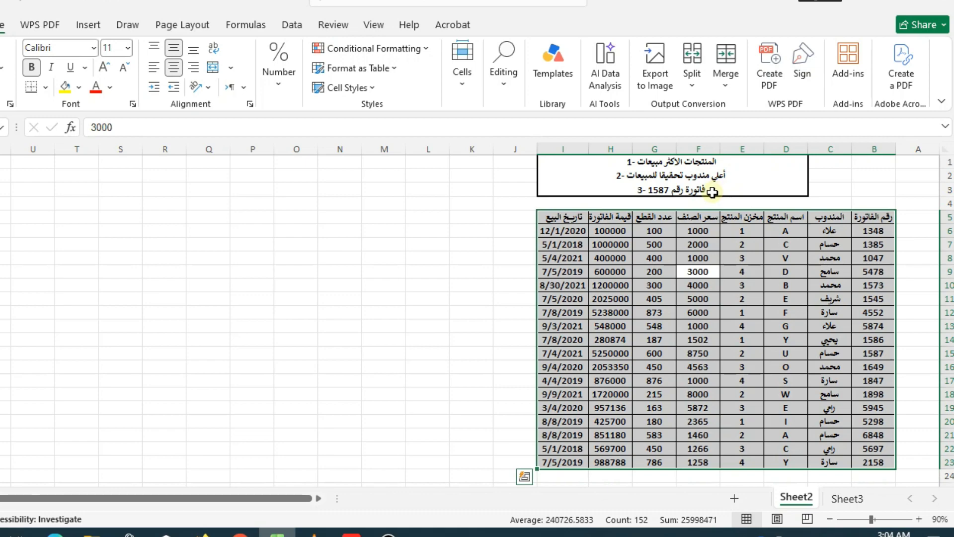
click(848, 500)
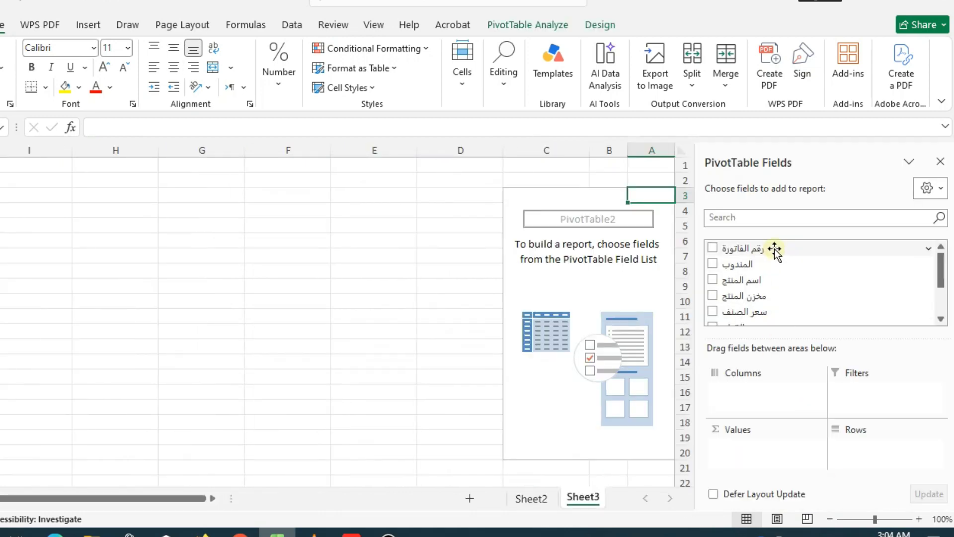
drag(774, 249, 888, 395)
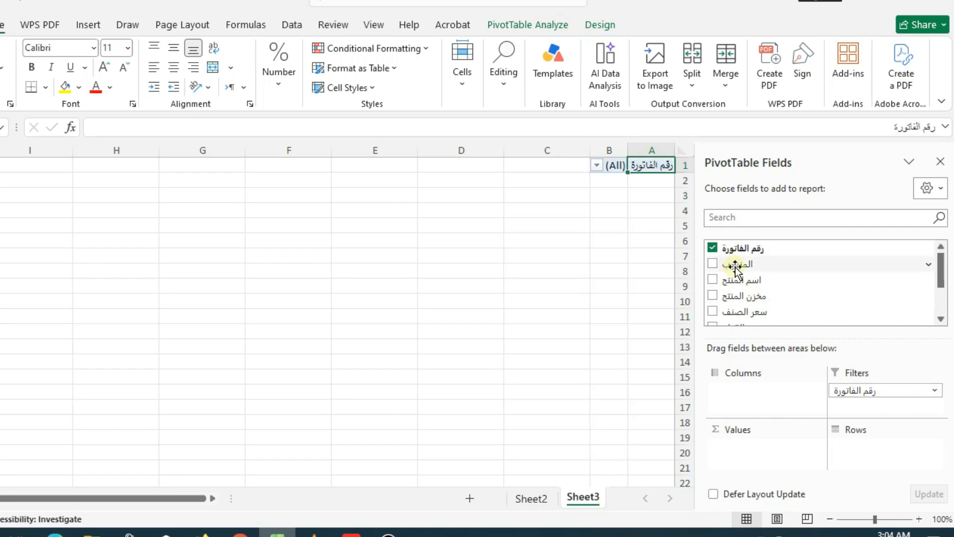
drag(739, 270, 890, 459)
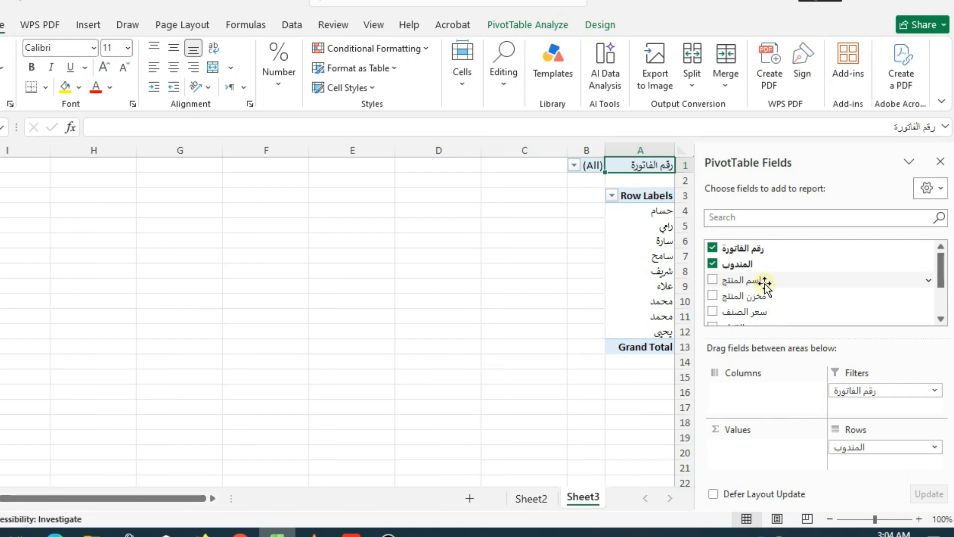
drag(764, 282, 761, 393)
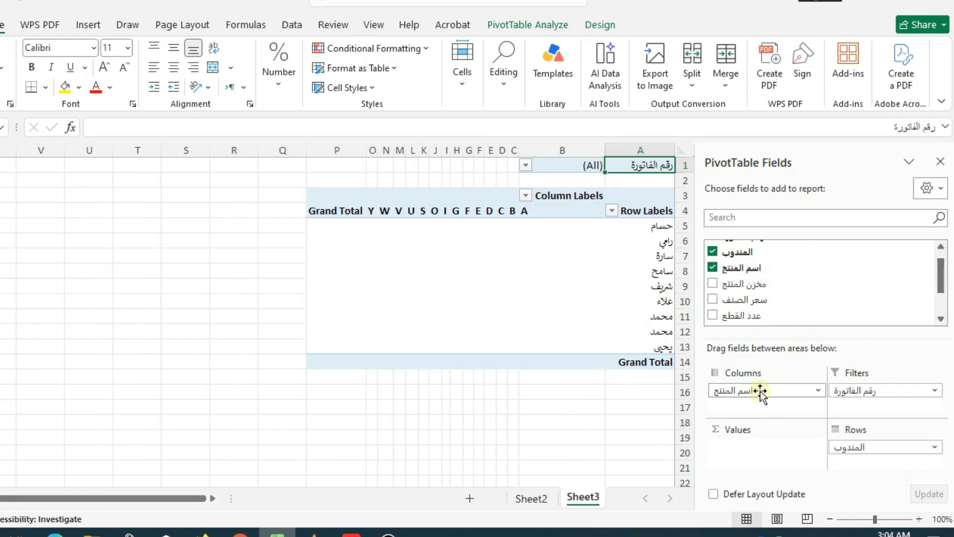
Step: Filter the PivotTable to invoice number 1587 and inspect its sales representative and product
click(526, 165)
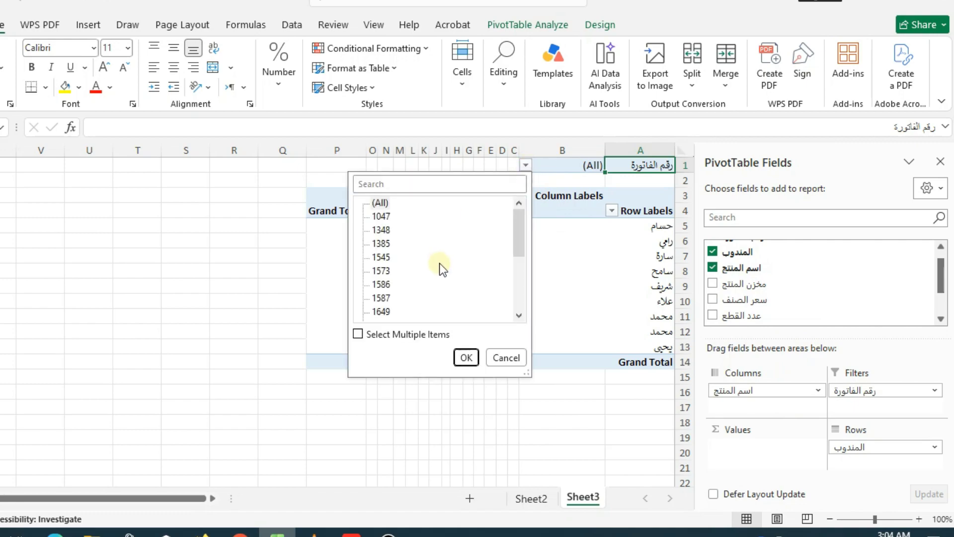
click(384, 297)
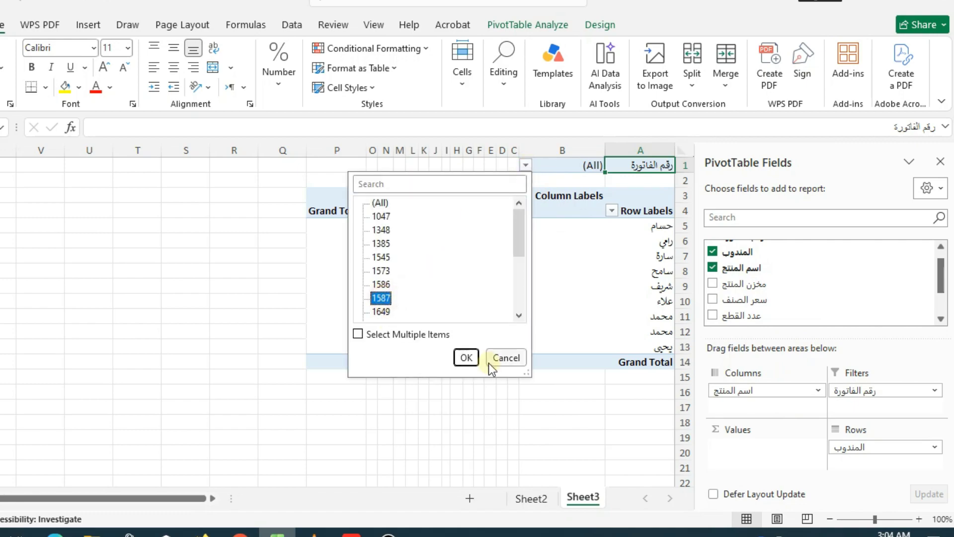
click(465, 358)
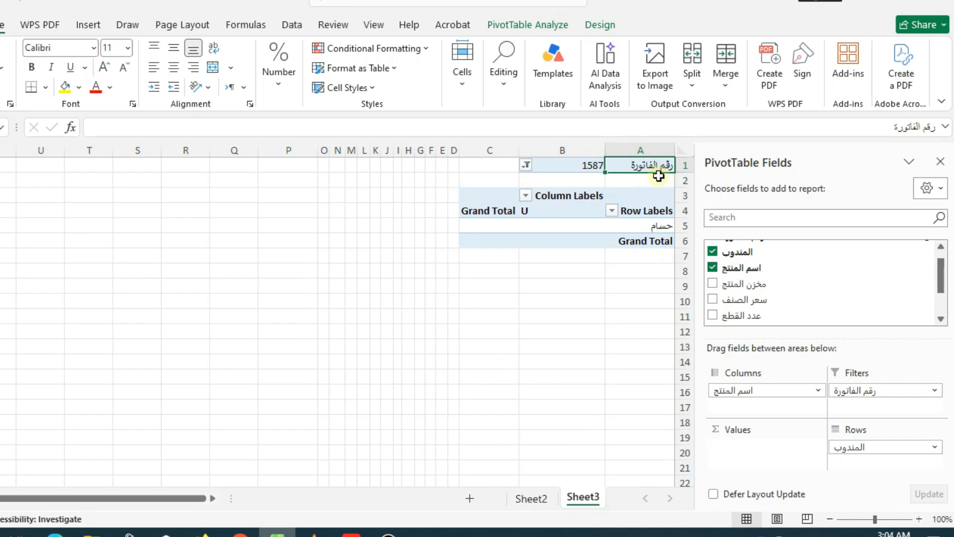
click(635, 227)
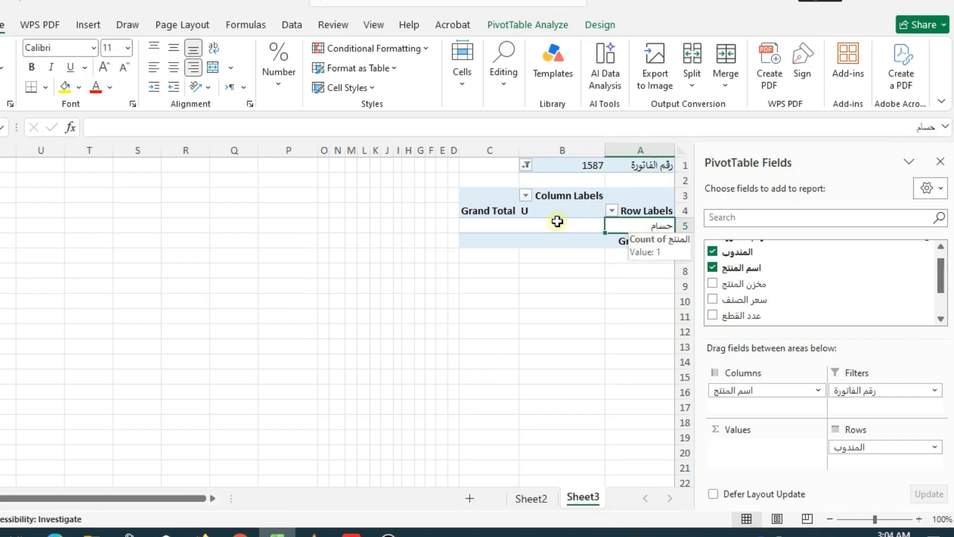
click(526, 213)
text(U)
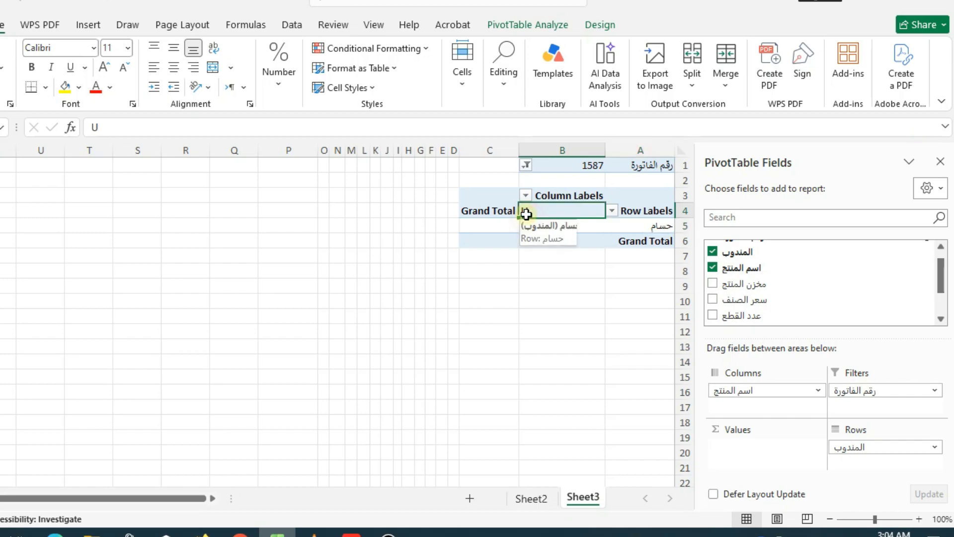
Step: Switch the PivotTable's رقم الفاتورة filter to invoice 1586
click(529, 165)
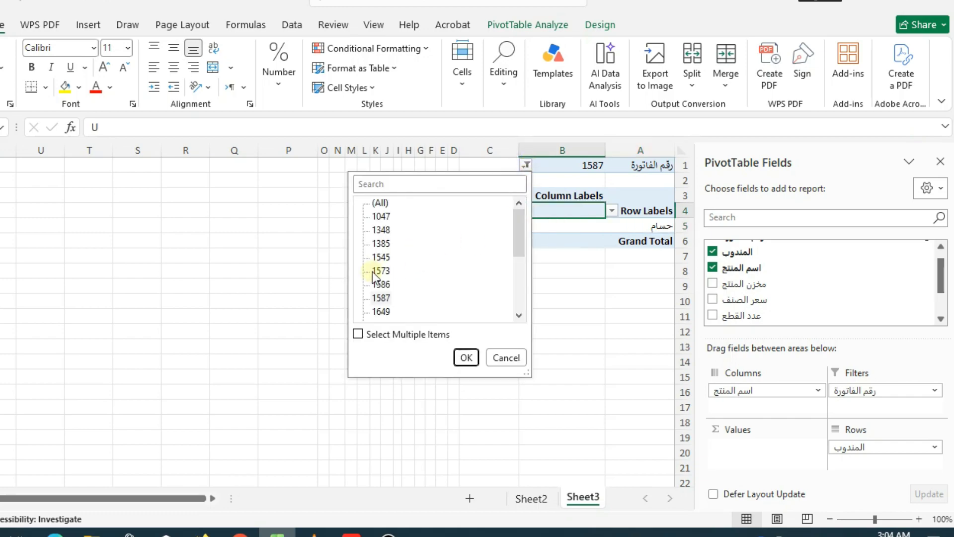
click(382, 284)
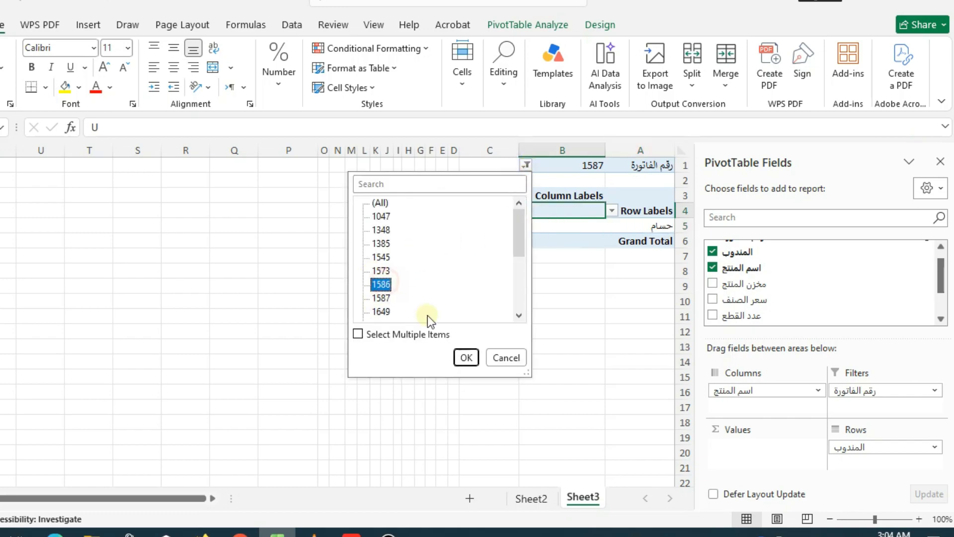
click(466, 358)
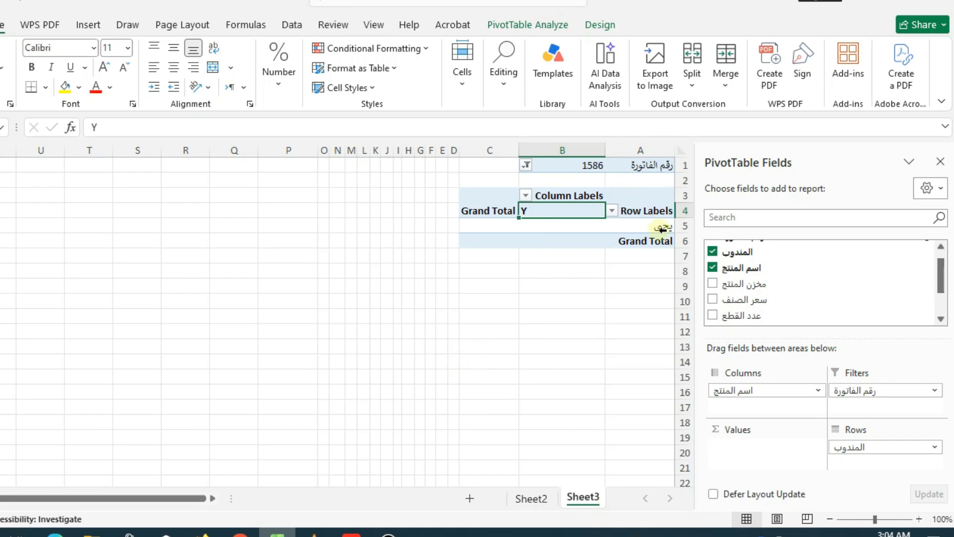